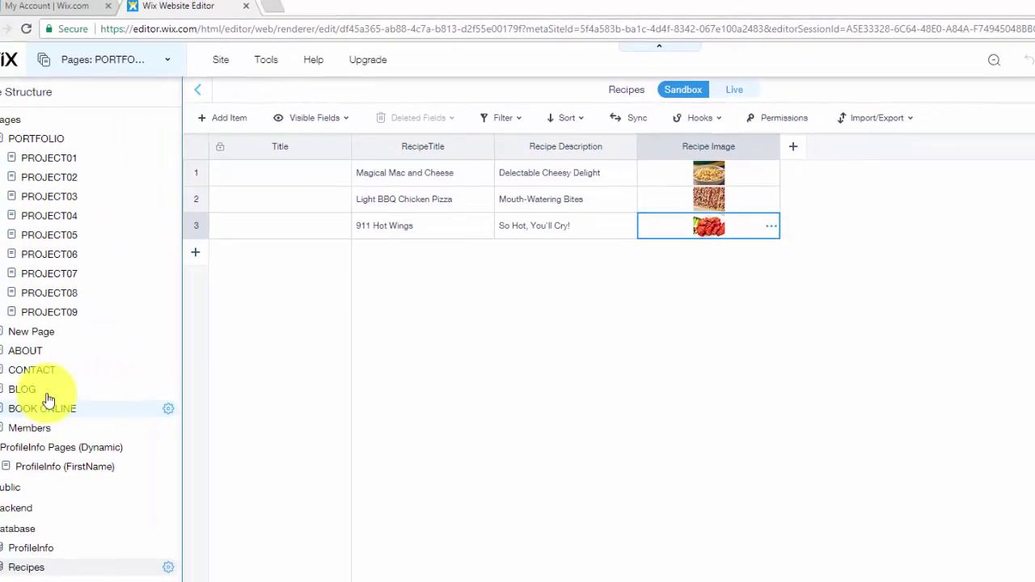
Leave the Recipes collection and switch to editing the empty PORTFOLIO page
click(55, 321)
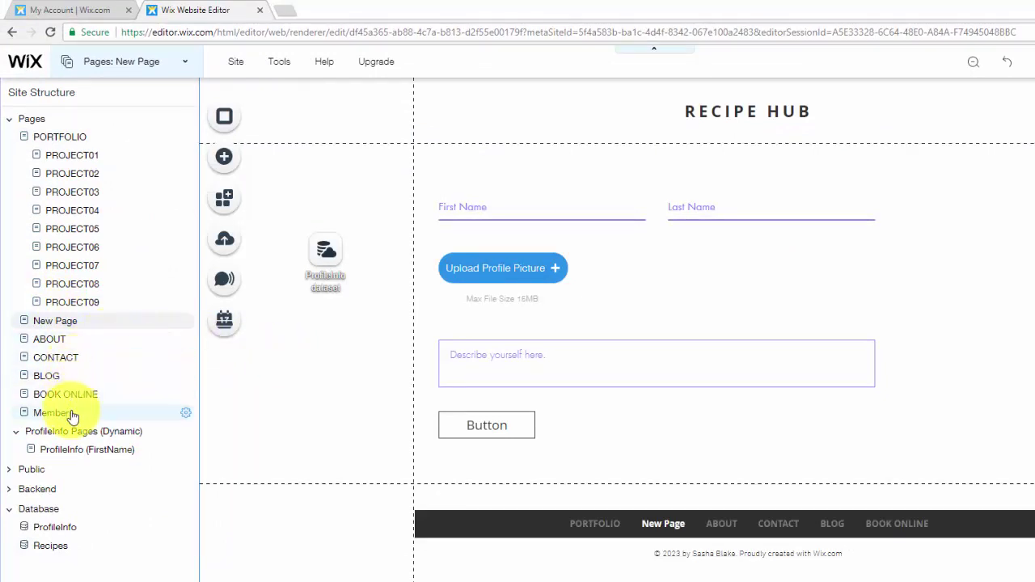
click(61, 136)
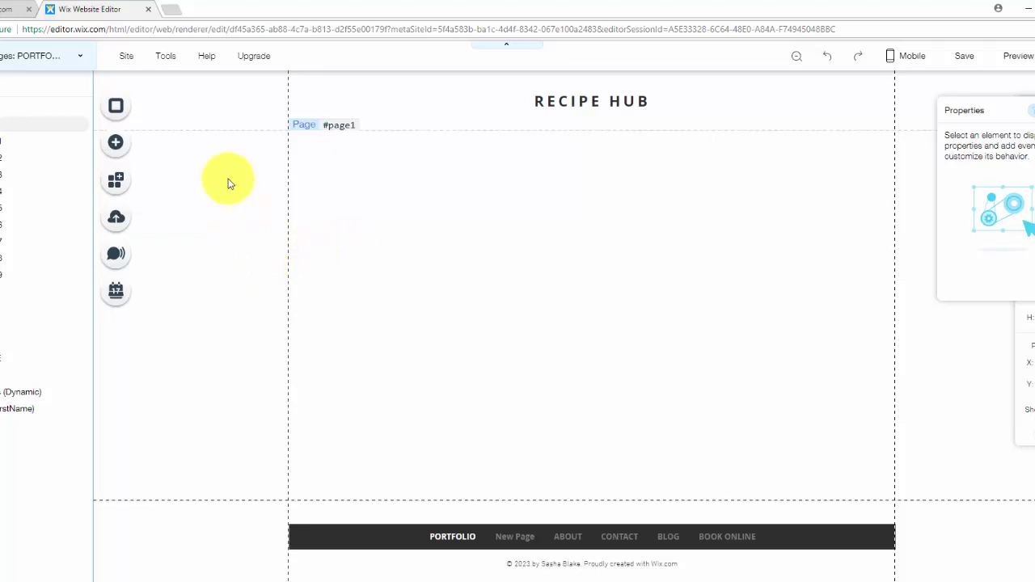
Add the Animated Grid (up n' down) gallery and centre it below the RECIPE HUB title
click(118, 145)
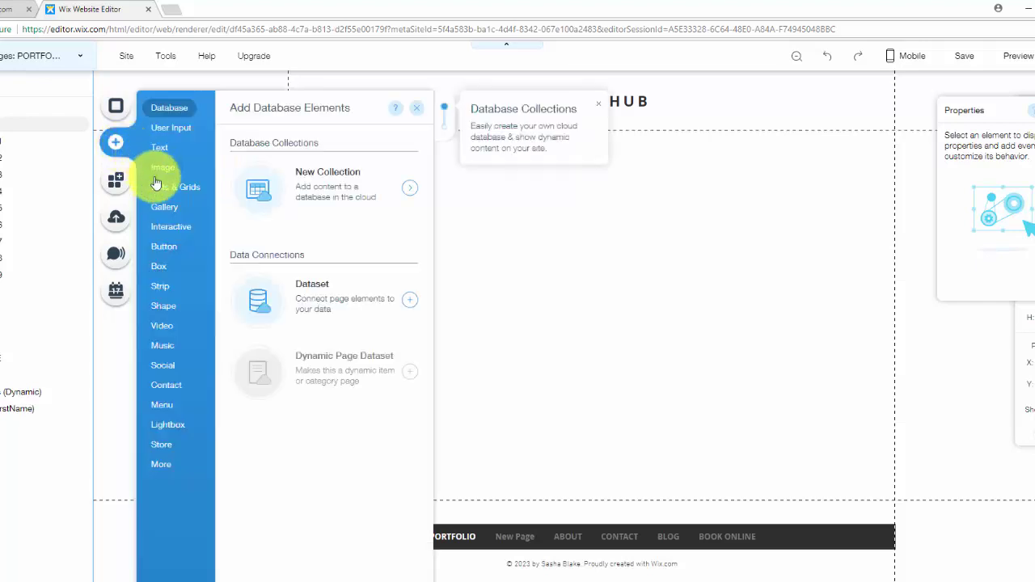
mouse_move(165, 207)
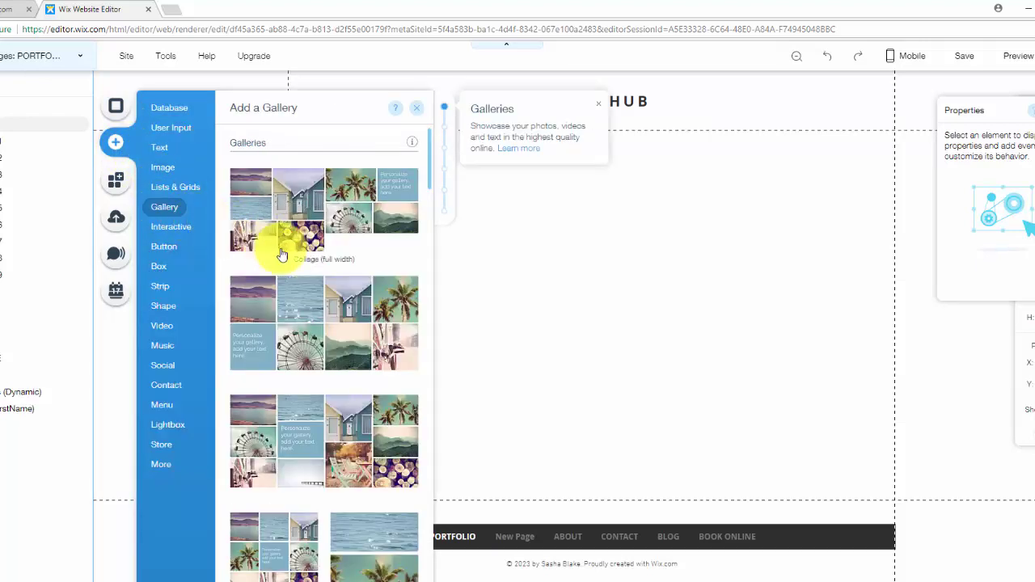
scroll(369, 291, down, 2)
scroll(372, 297, down, 4)
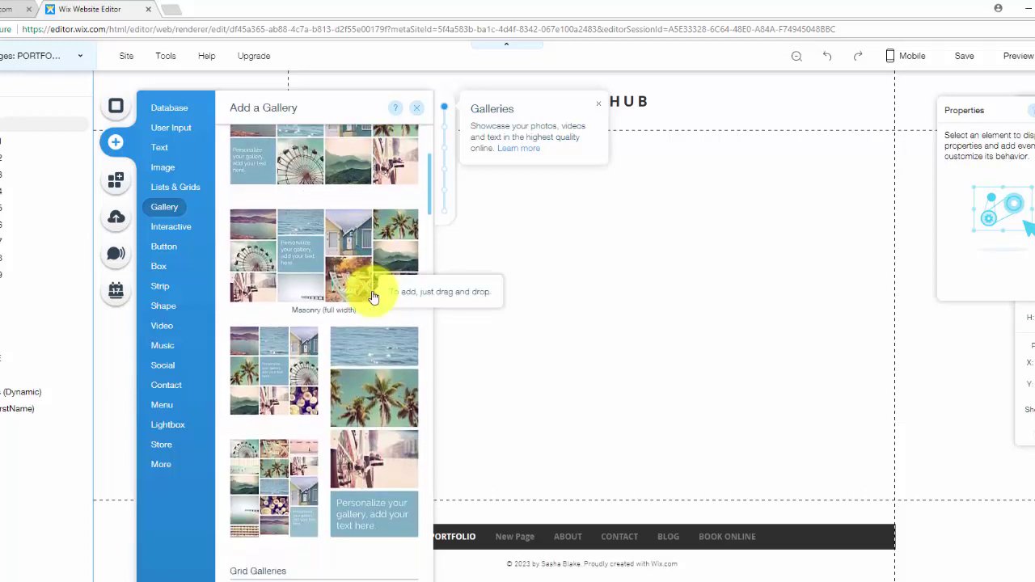
scroll(372, 297, down, 5)
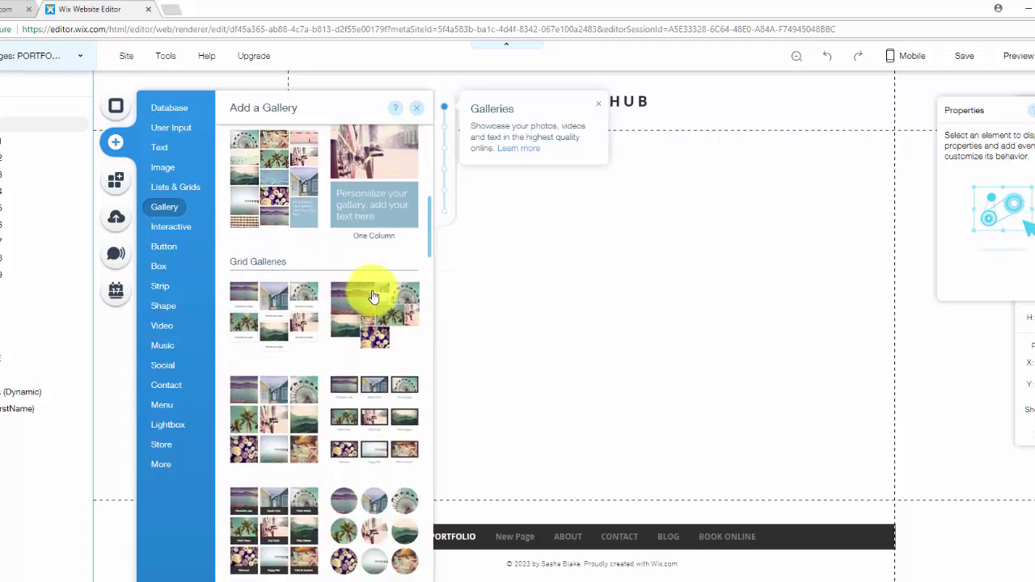
scroll(373, 296, down, 2)
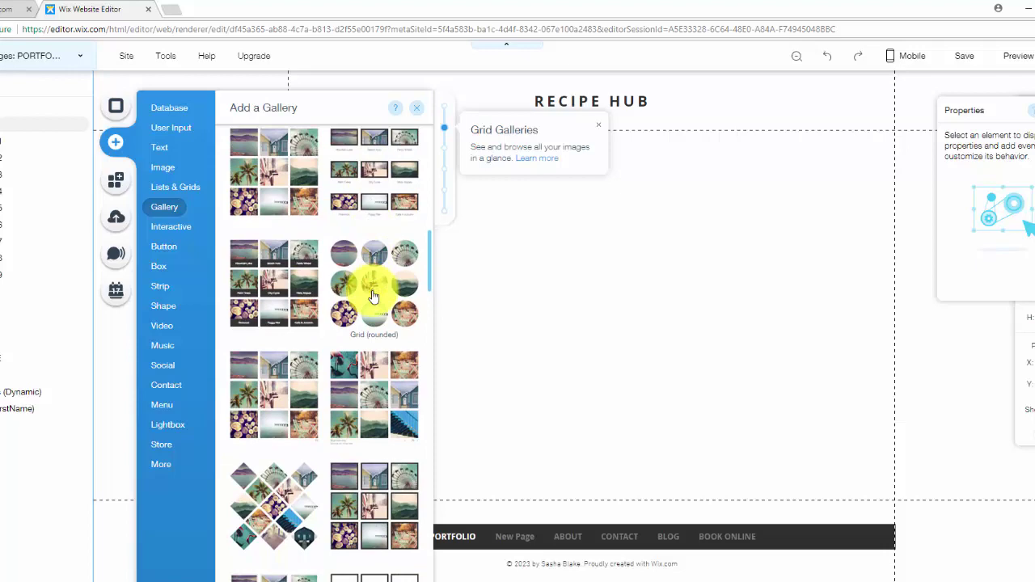
scroll(380, 327, down, 1)
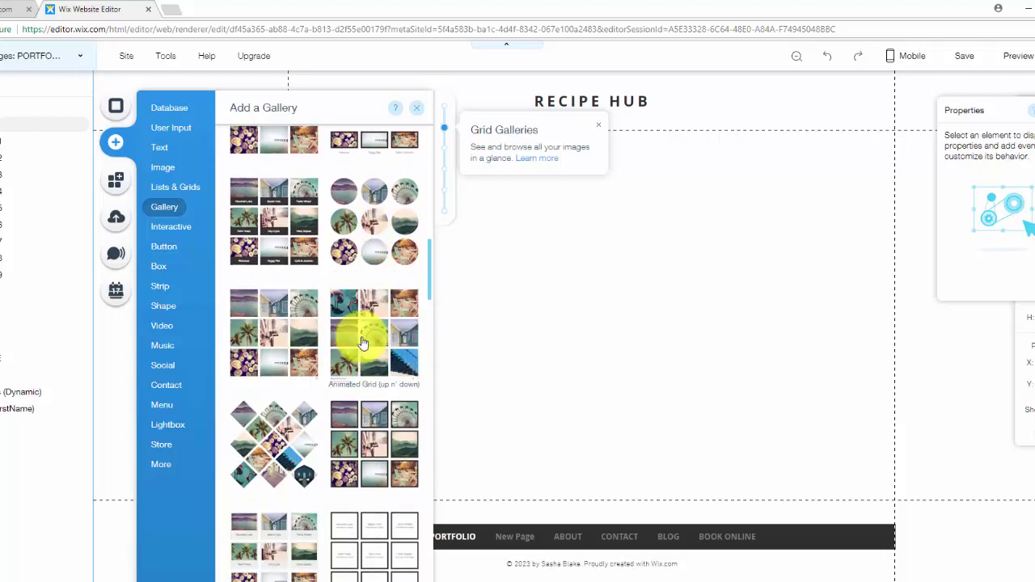
click(362, 336)
mouse_move(624, 412)
mouse_down()
mouse_move(605, 427)
mouse_move(629, 425)
mouse_up()
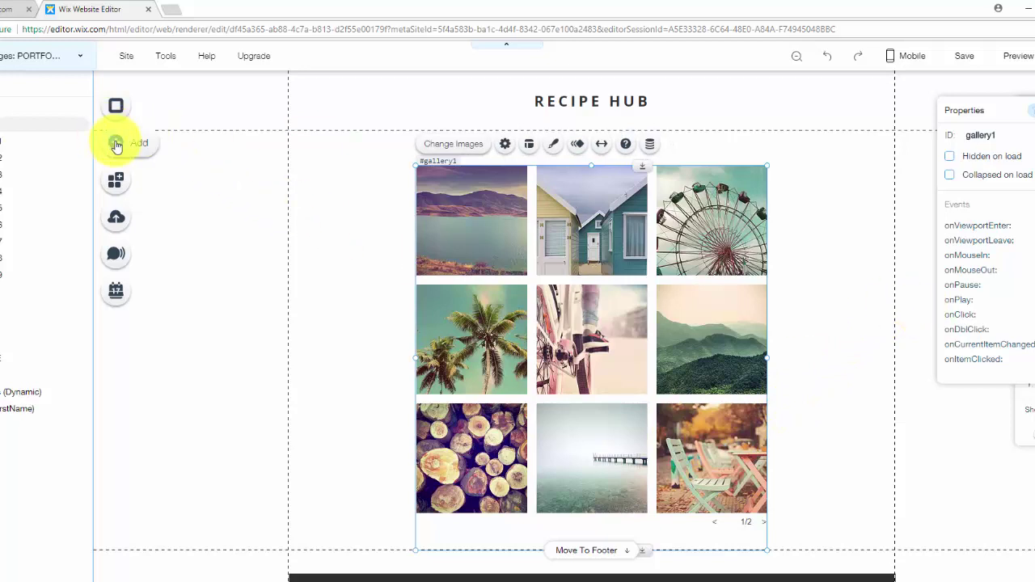
Add a Dataset from the Database elements and drag it left of the gallery
click(167, 192)
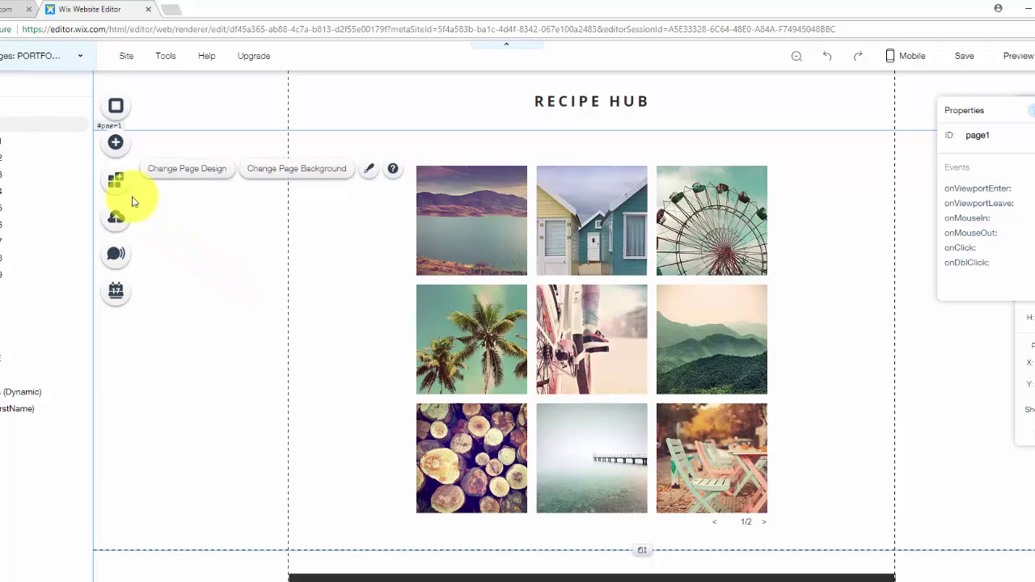
click(117, 145)
click(171, 126)
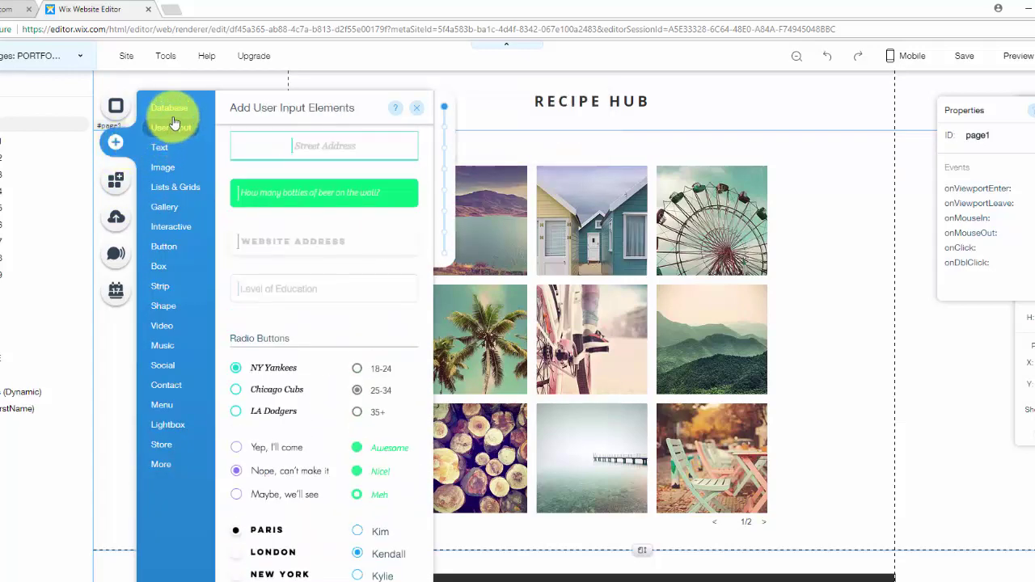
click(172, 113)
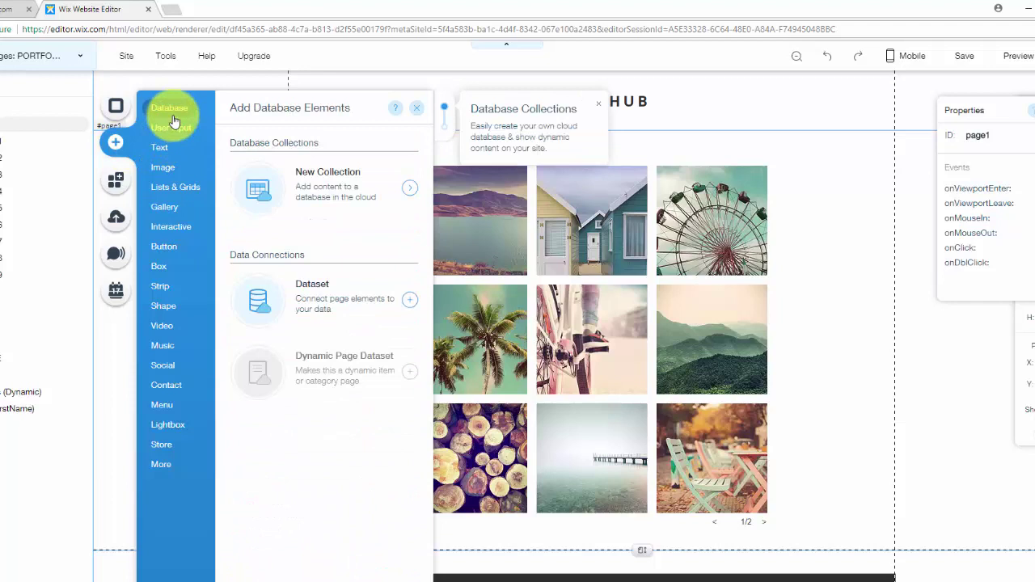
click(342, 302)
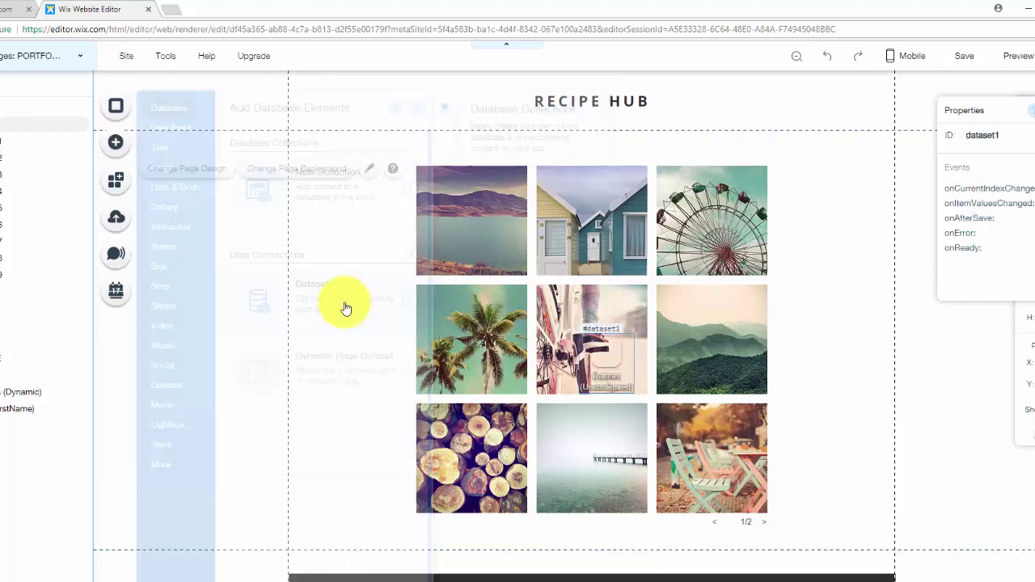
drag(573, 358, 273, 283)
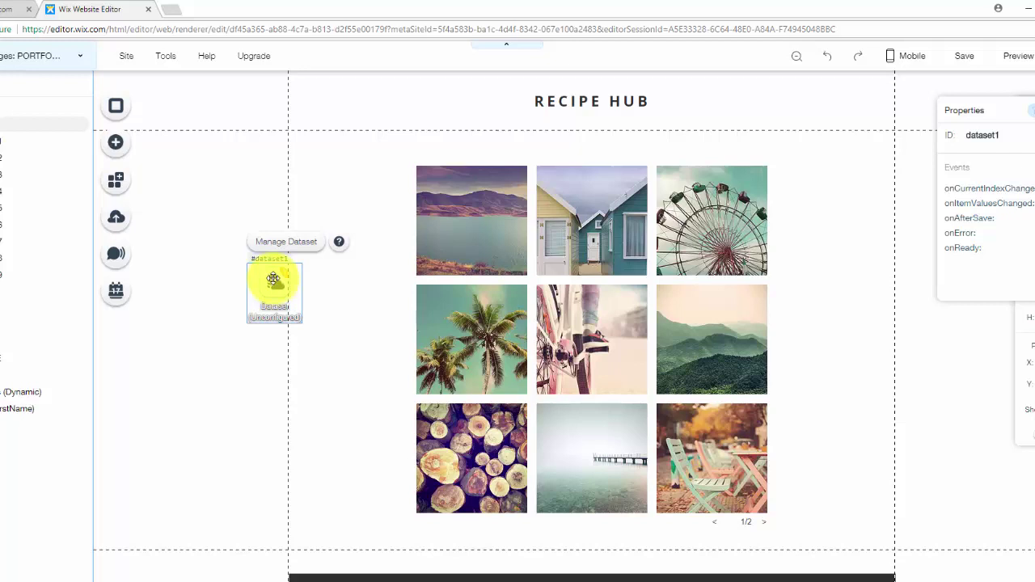
Connect dataset1 to the Recipes collection as read-only 'Recipes dataset' and move it left of the gallery
drag(274, 281, 275, 297)
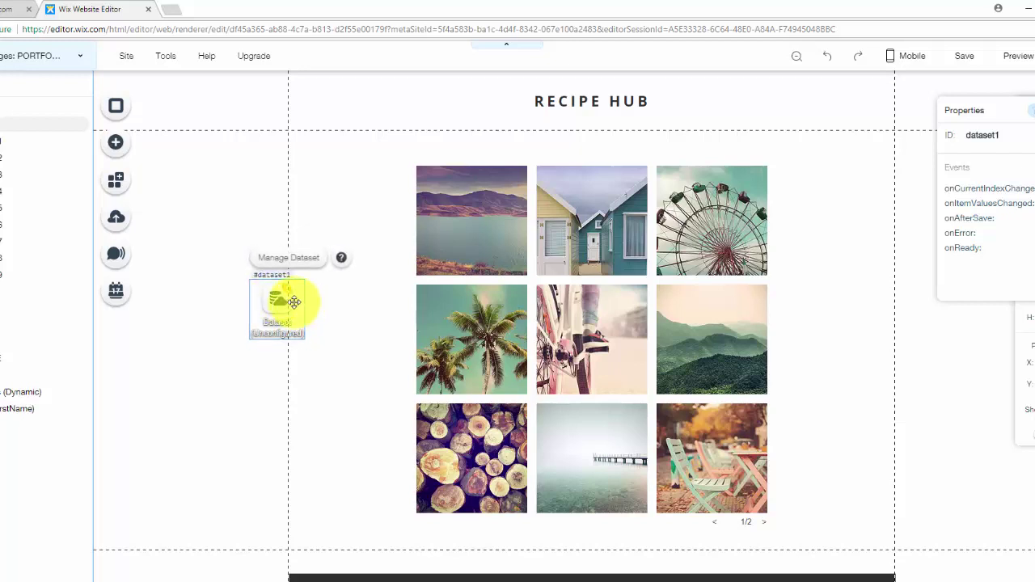
click(285, 258)
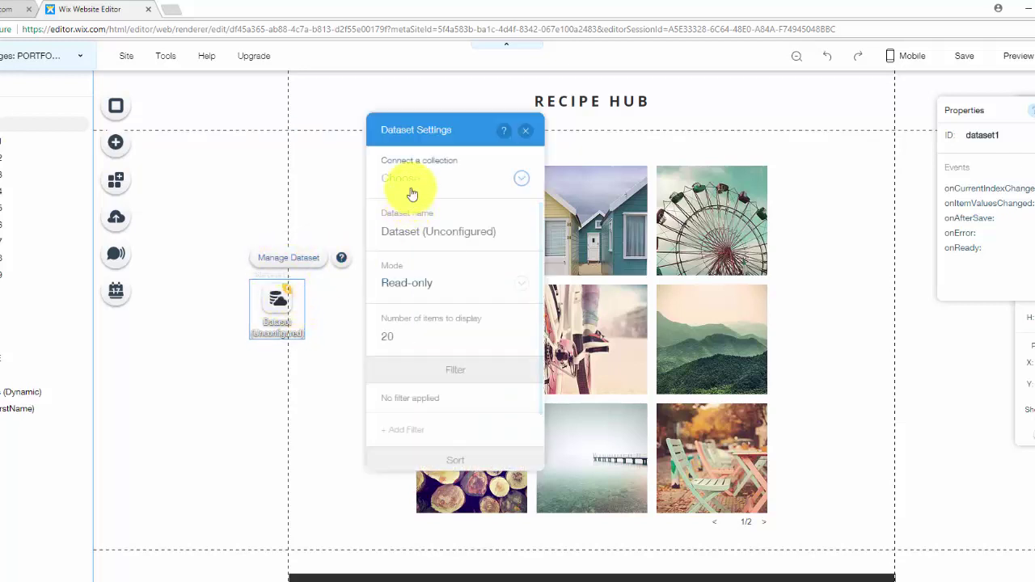
click(414, 181)
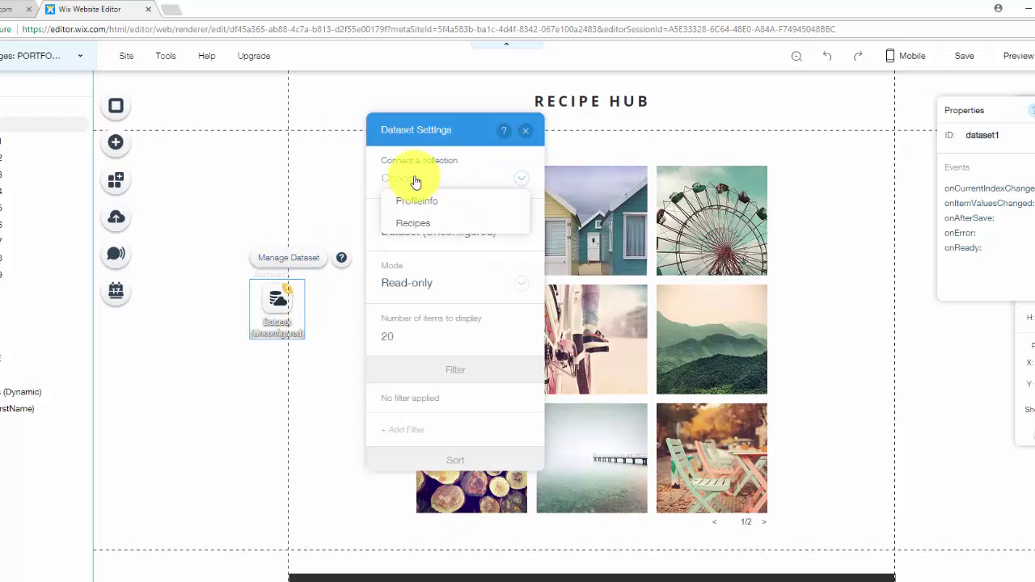
click(441, 226)
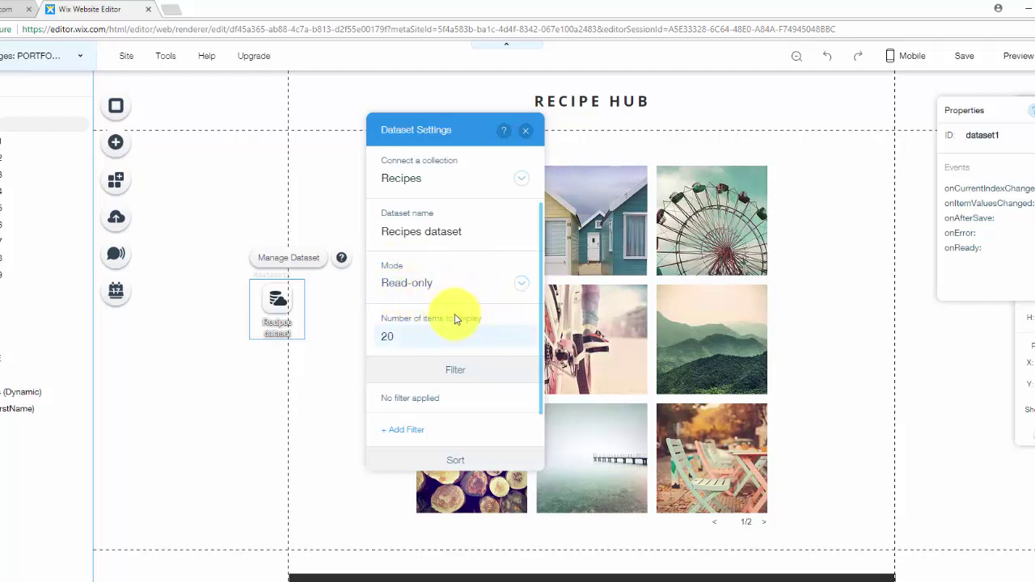
click(526, 130)
drag(289, 298, 228, 263)
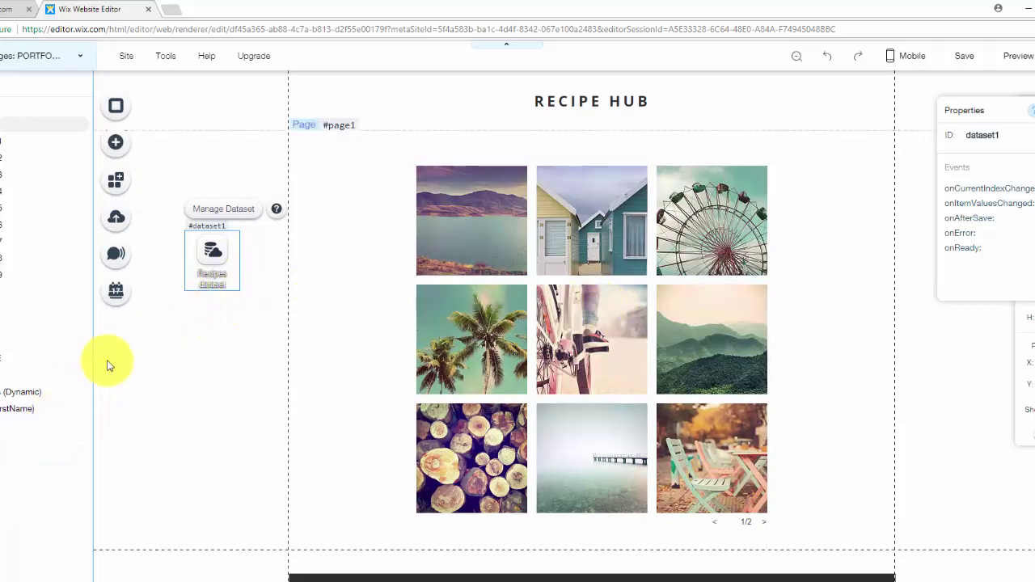
Map gallery1's images, titles and descriptions to Recipe Image, RecipeTitle and Recipe Description, leaving links unconnected
click(570, 240)
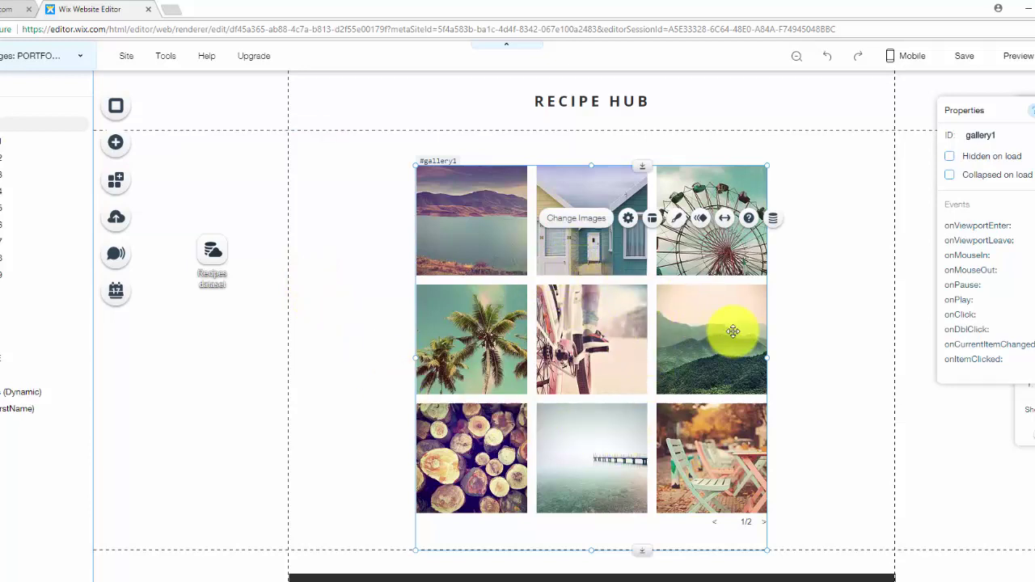
click(775, 226)
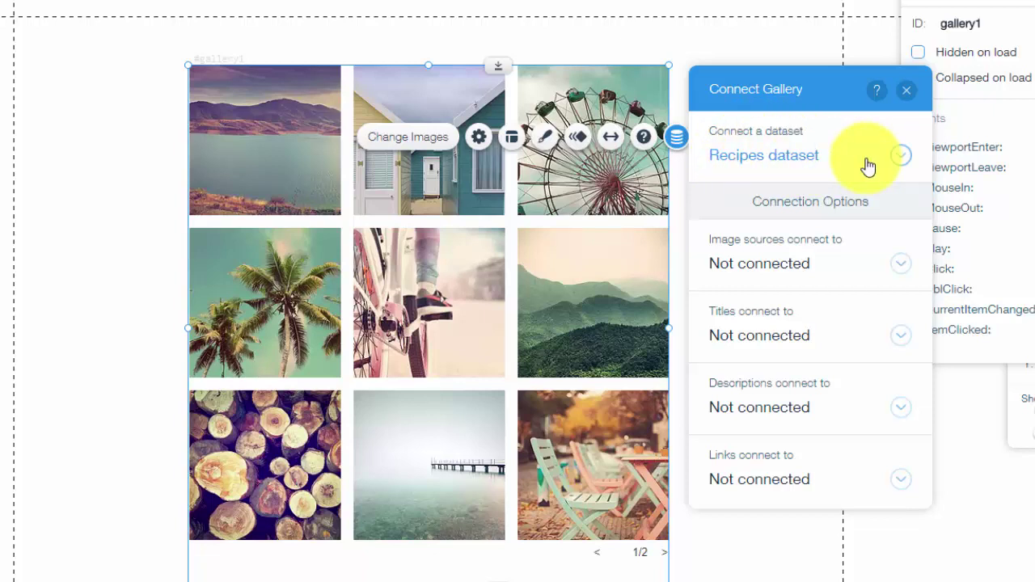
click(764, 277)
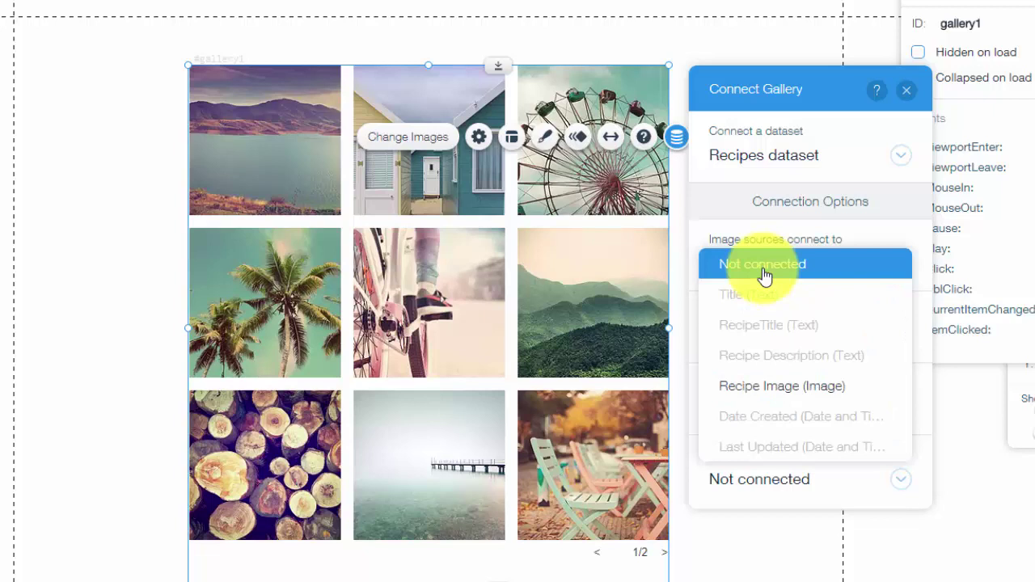
click(791, 392)
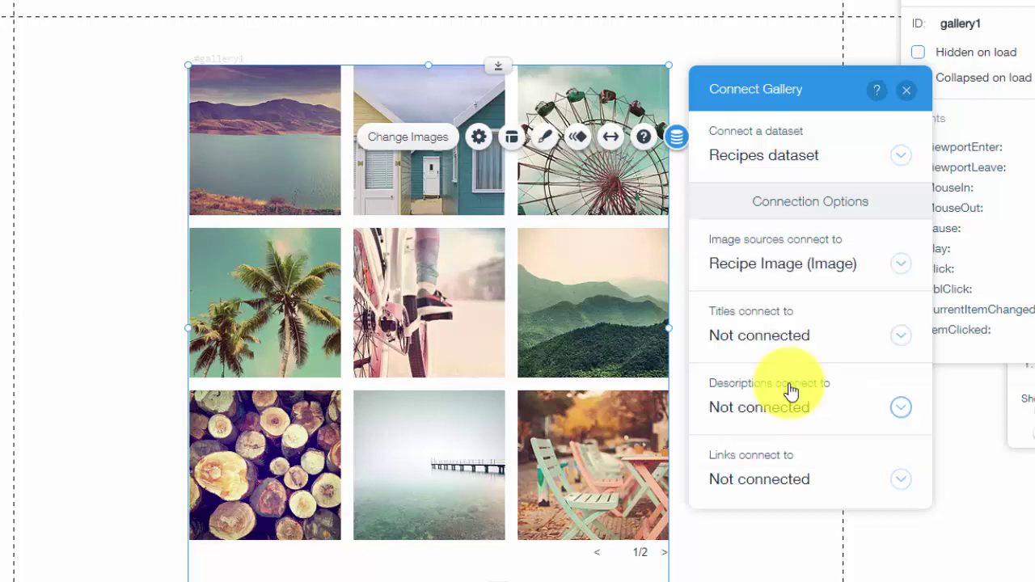
click(773, 346)
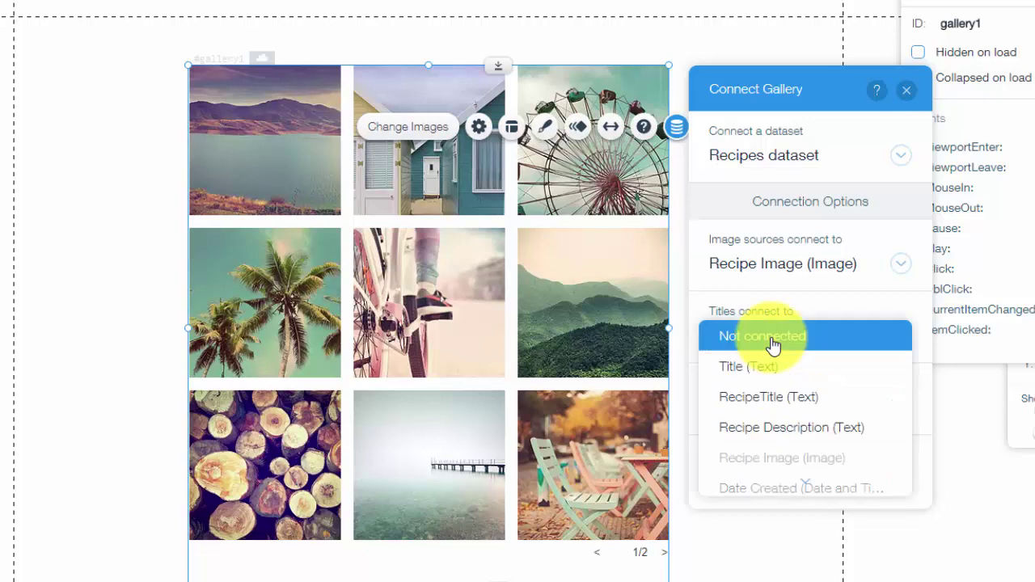
click(791, 402)
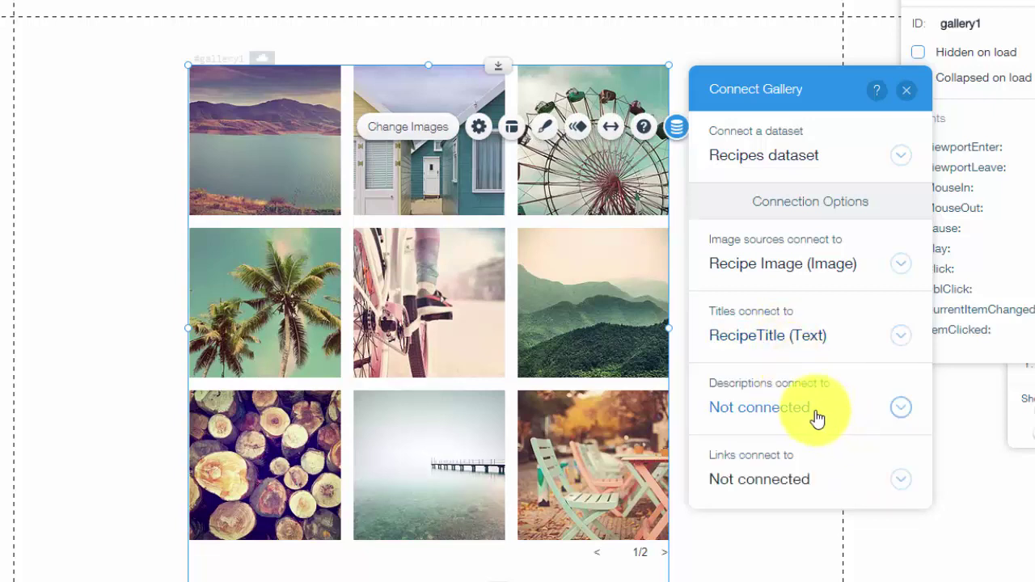
click(817, 411)
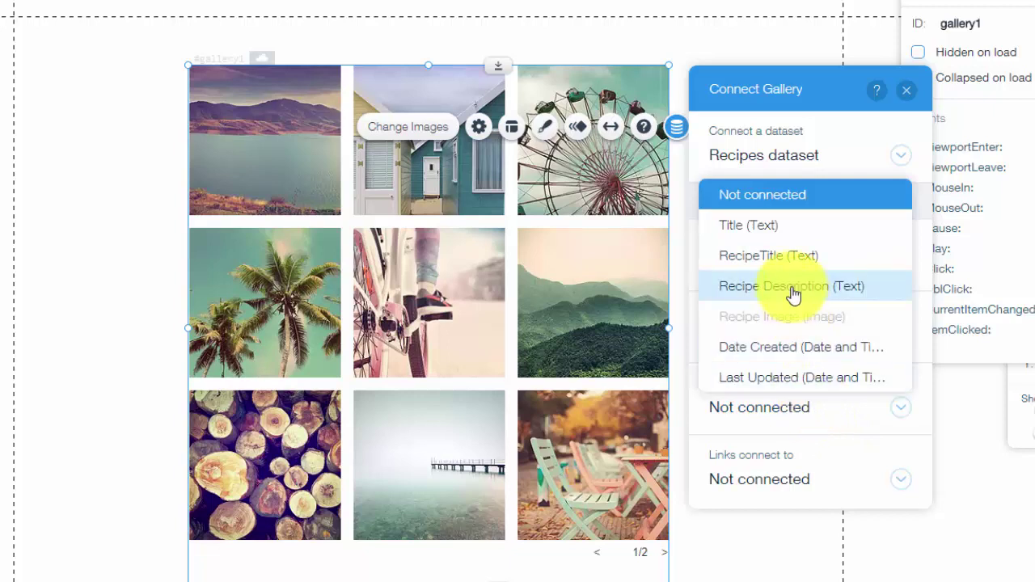
click(793, 291)
click(803, 484)
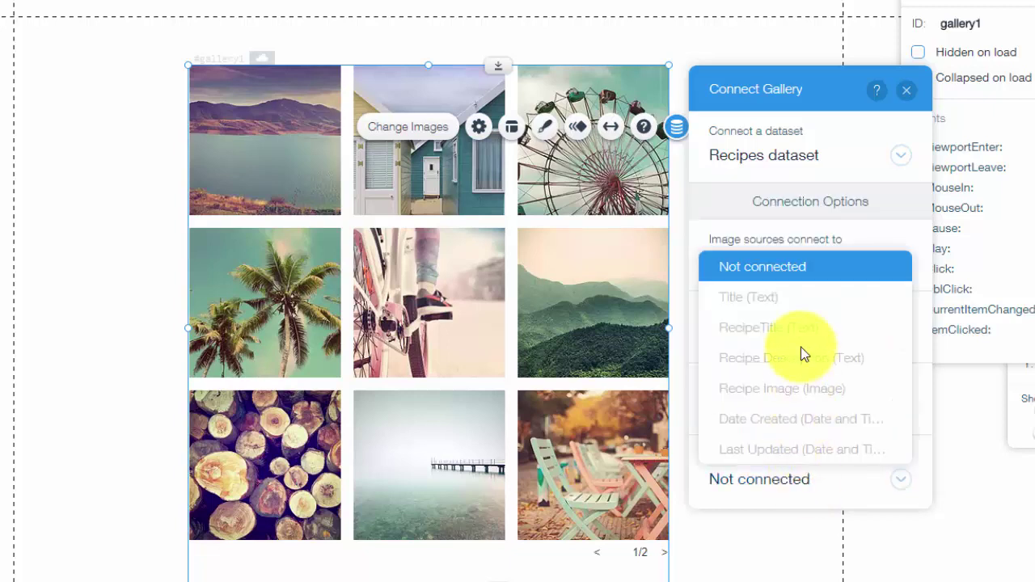
click(837, 483)
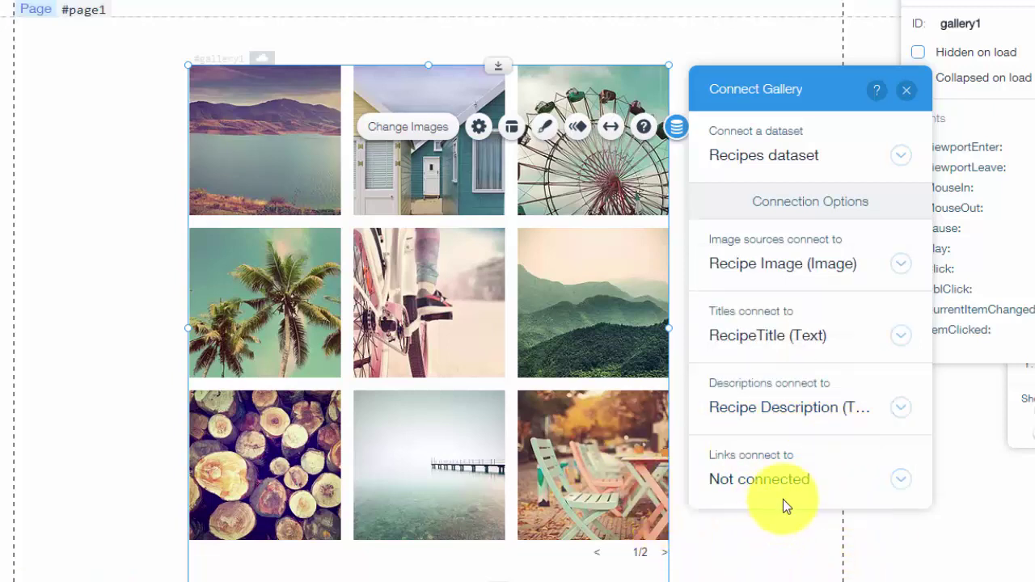
Close the Connect Gallery panel so gallery1 shows as connected to data
click(907, 91)
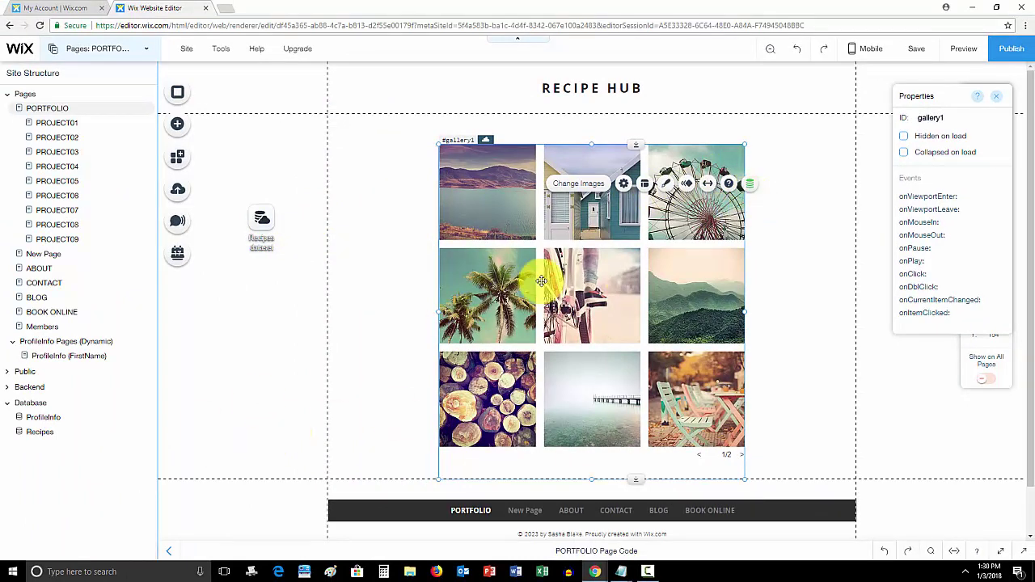
click(961, 61)
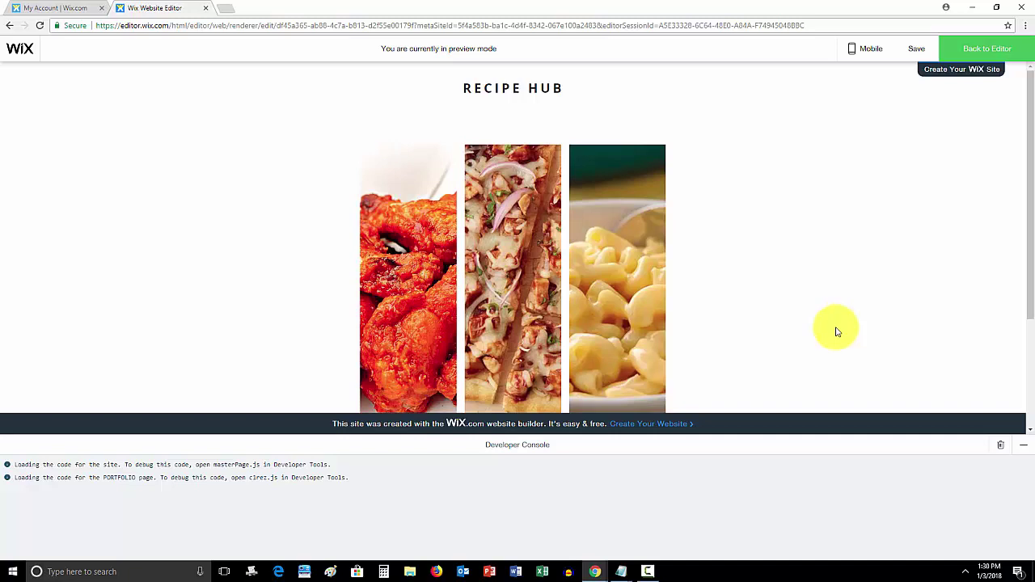
click(1021, 448)
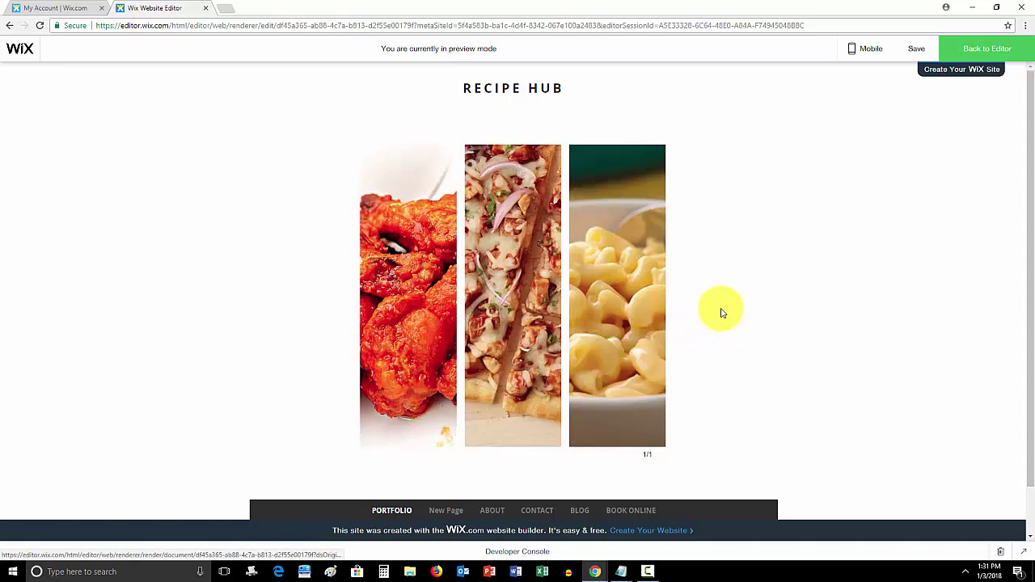
click(988, 56)
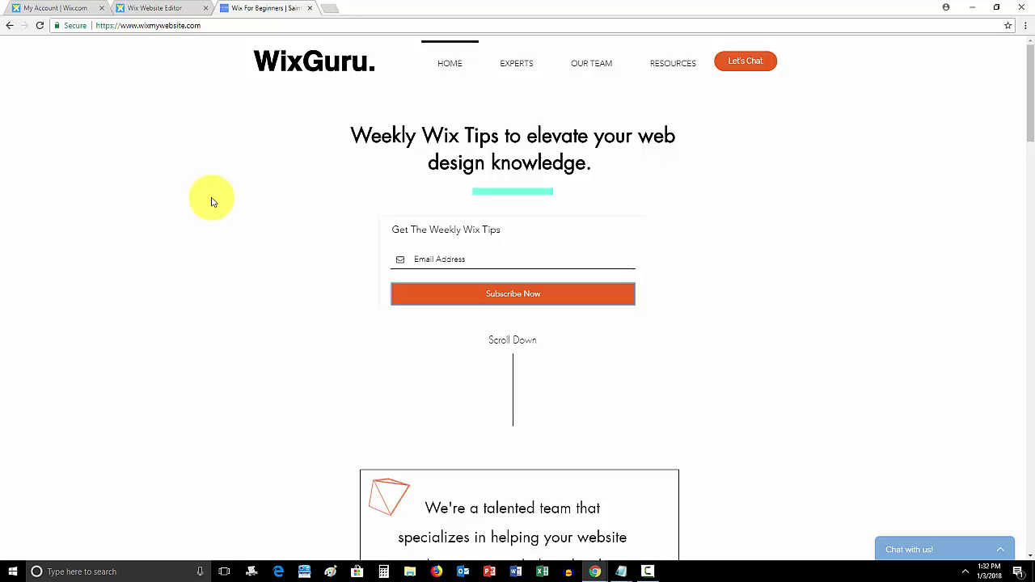
Scroll the WixGuru homepage down to the expert sections and back to the top
scroll(231, 213, down, 6)
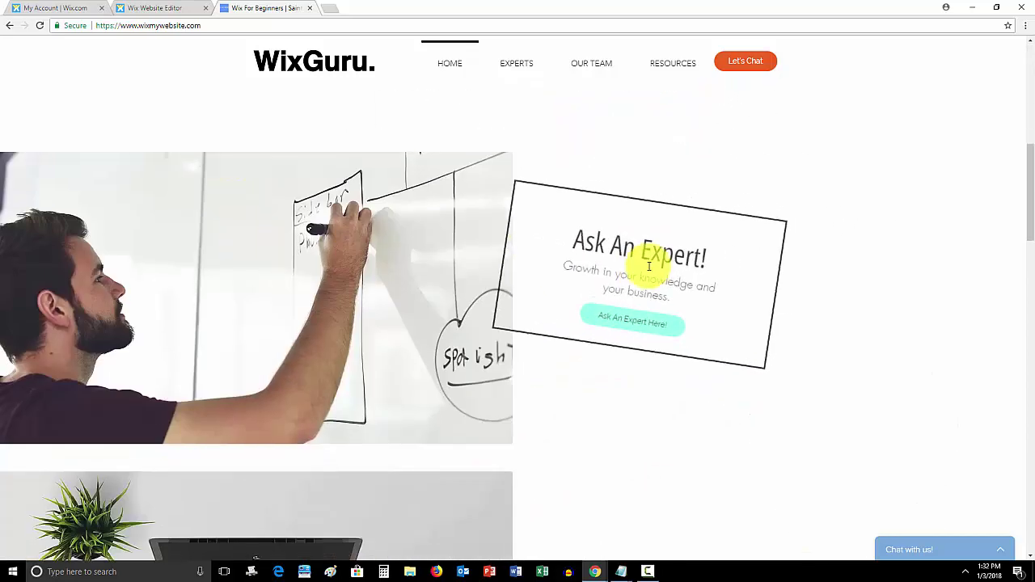
scroll(376, 247, down, 3)
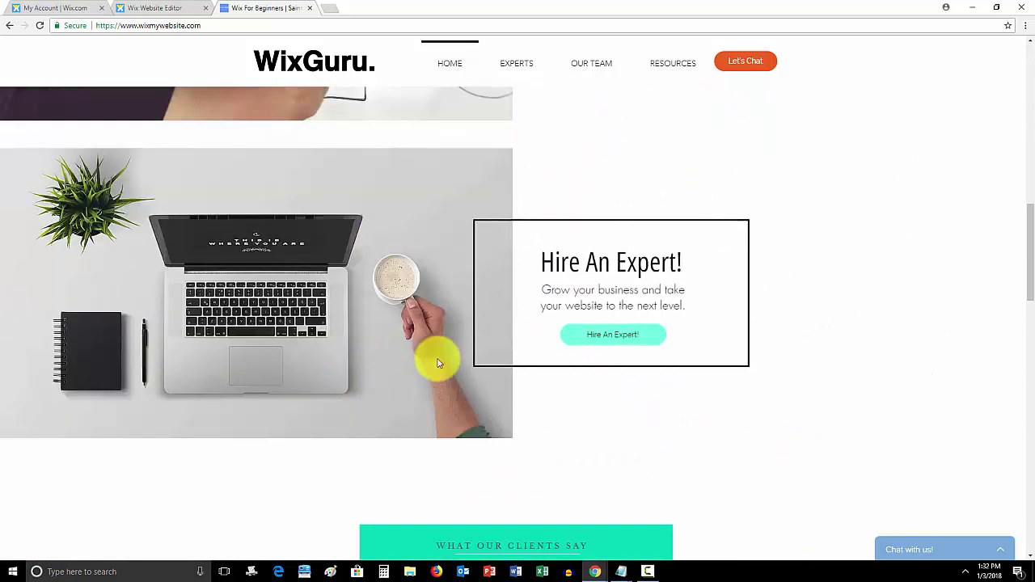
scroll(437, 364, up, 3)
scroll(437, 364, up, 5)
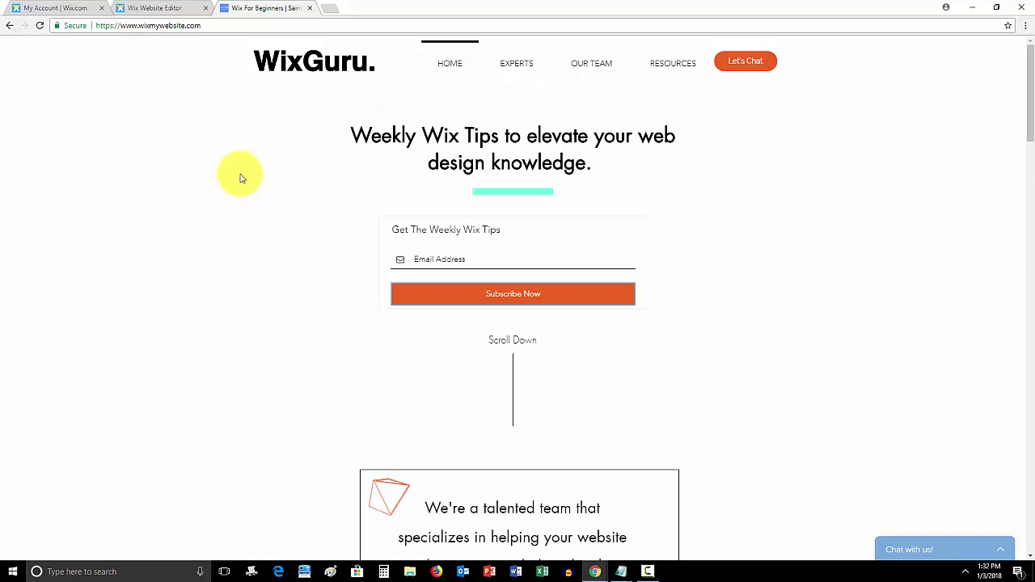